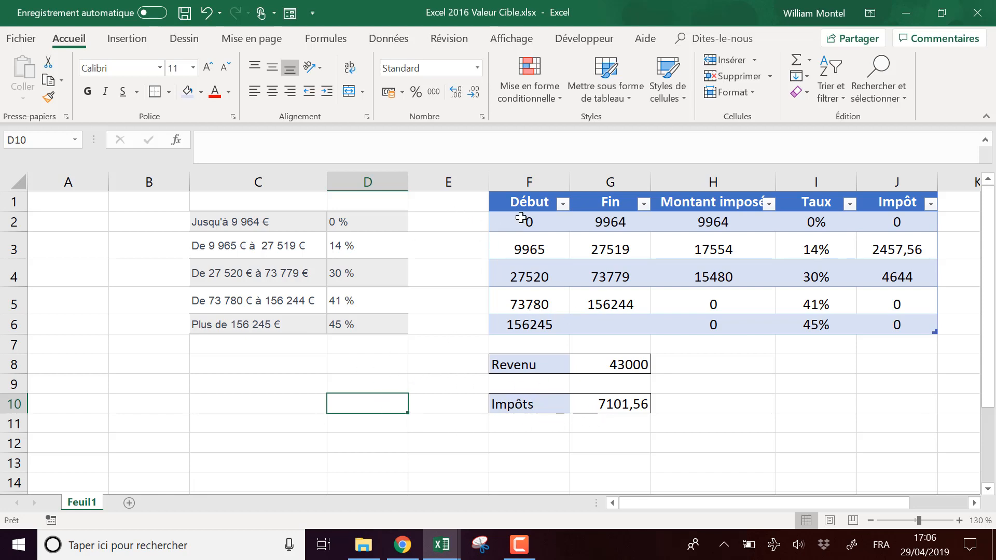
# Examine the tax bracket table in F2:J6 together with the Revenu cell G8 and the Impôts total in G10
pyautogui.click(619, 370)
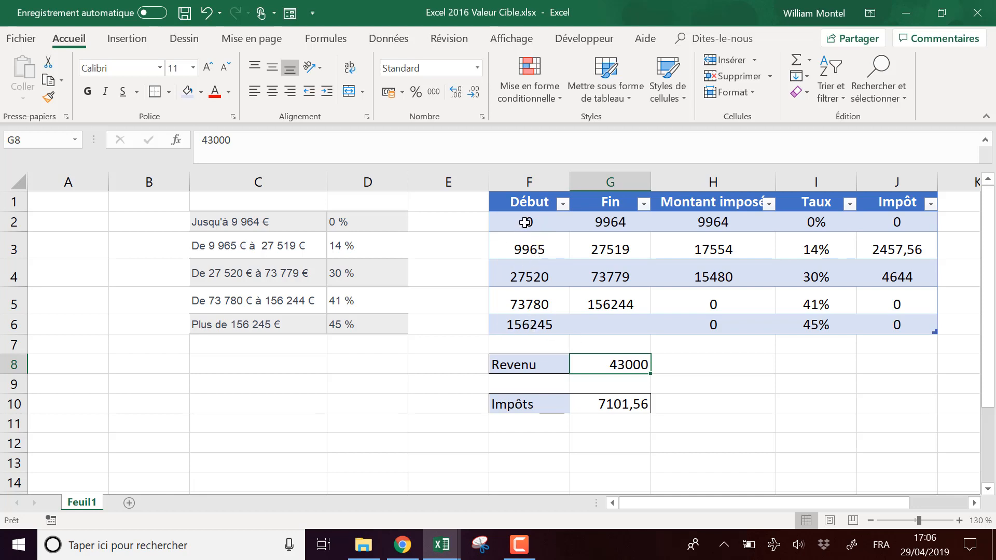
pyautogui.moveTo(524, 223); pyautogui.dragTo(876, 324)
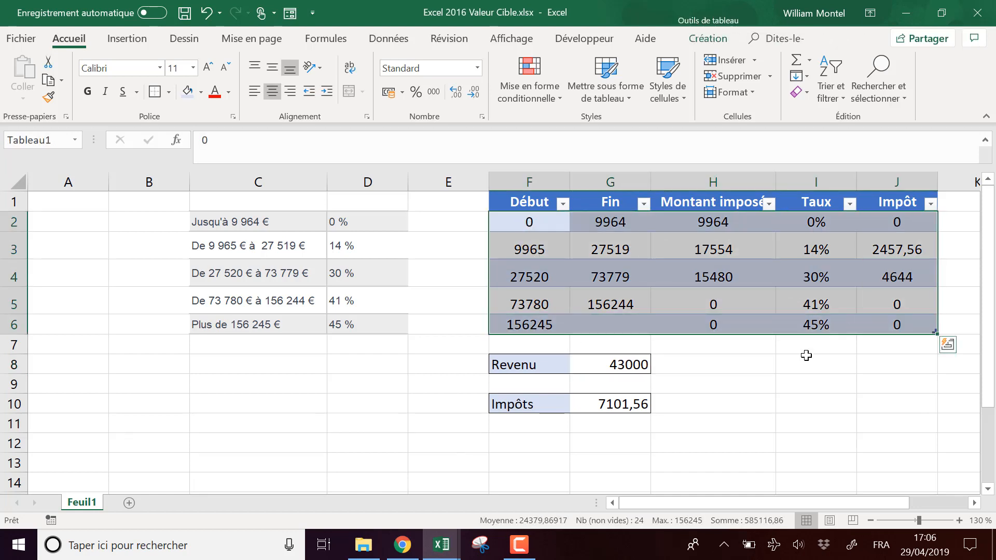
pyautogui.click(721, 378)
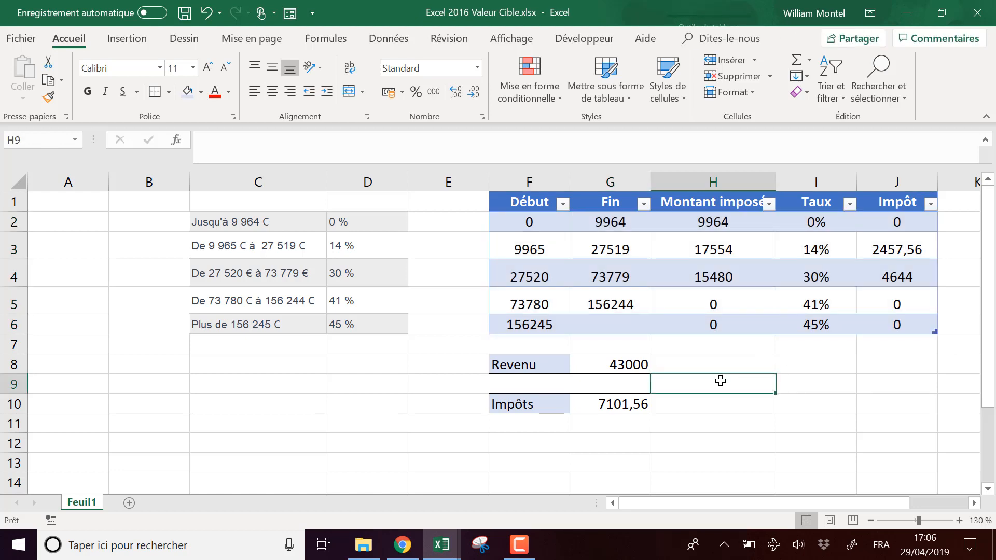
pyautogui.click(611, 366)
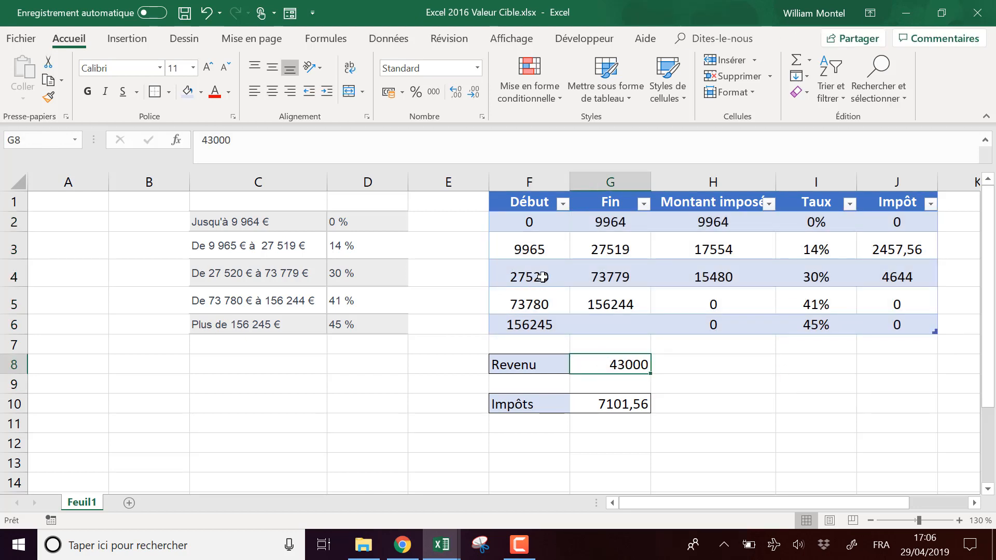
pyautogui.click(625, 407)
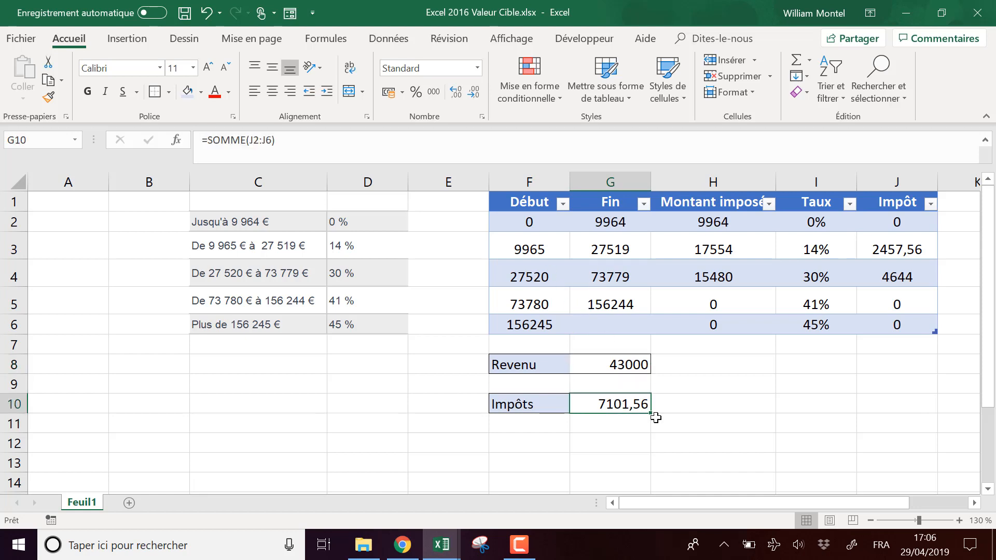
pyautogui.click(734, 407)
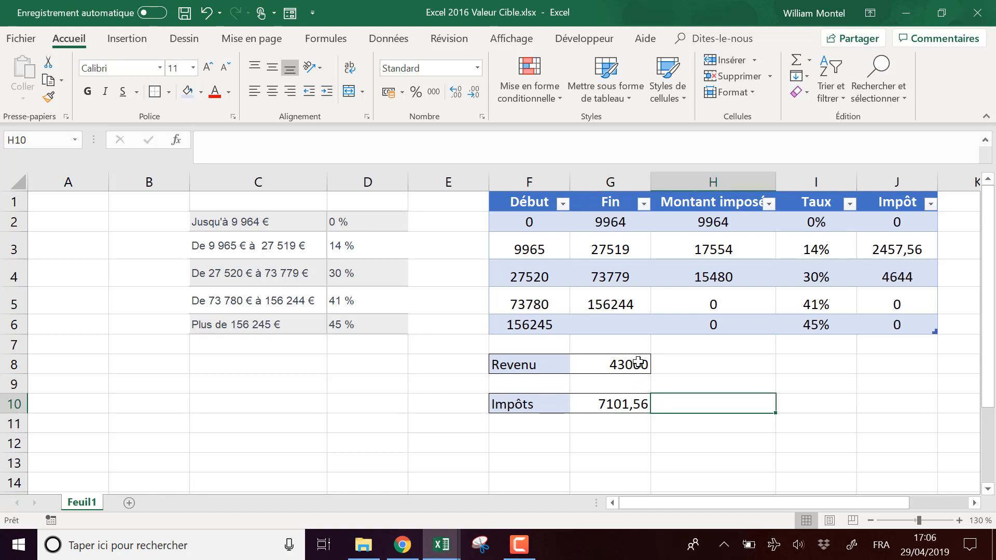
pyautogui.click(628, 406)
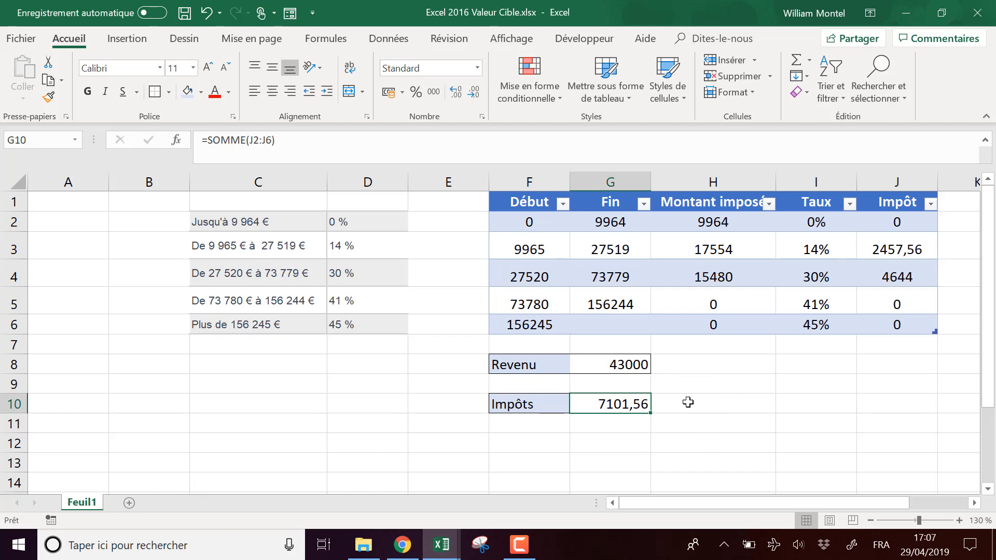
pyautogui.click(620, 368)
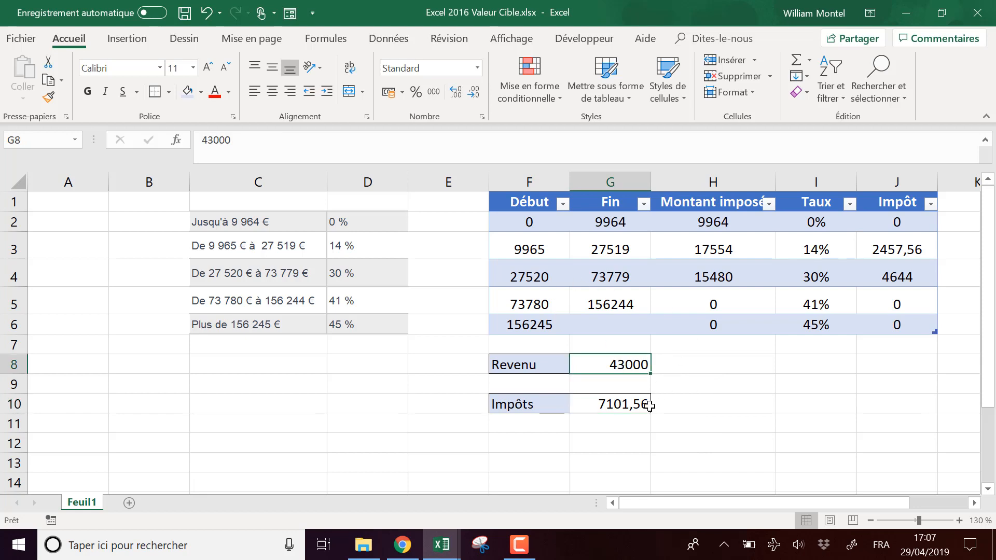
# Inspect the formulas behind the Impôts total in G10 and the second bracket's tax in J3 without changing them
pyautogui.doubleClick(633, 405)
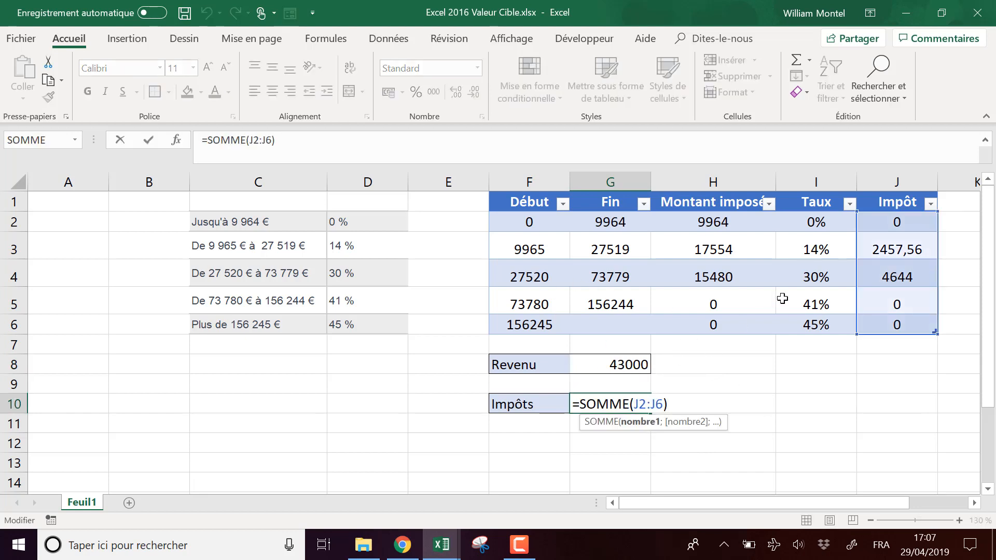
pyautogui.press('Escape')
pyautogui.doubleClick(890, 261)
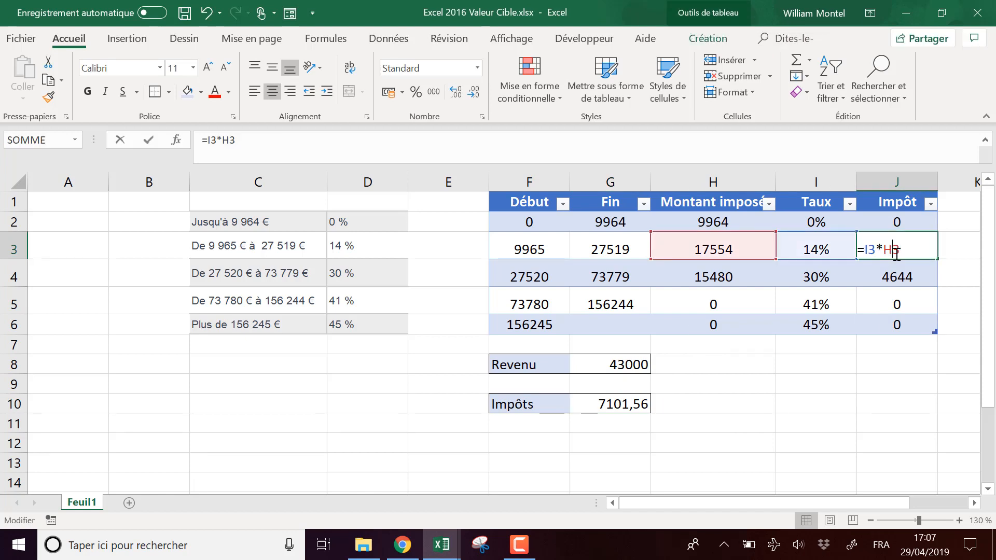
pyautogui.press('Escape')
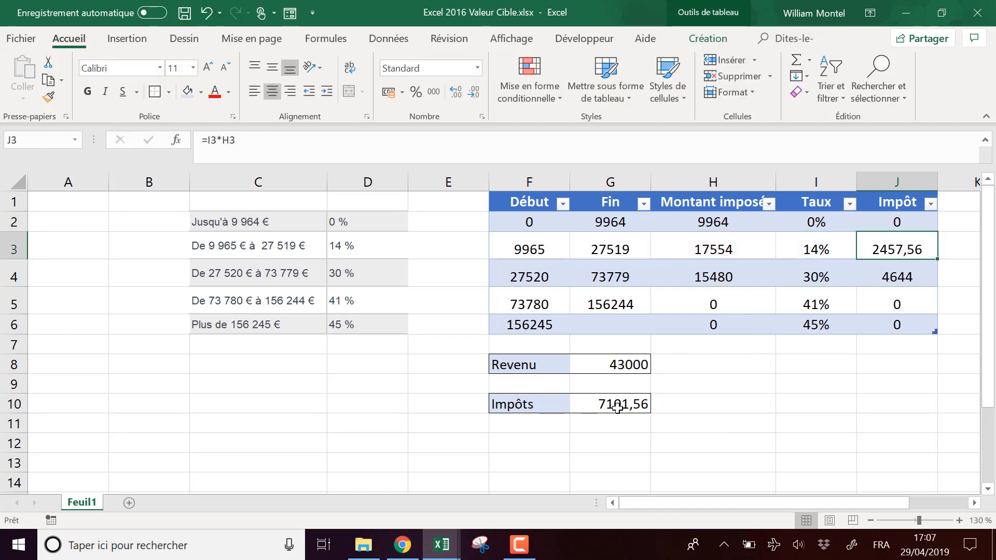
pyautogui.click(632, 404)
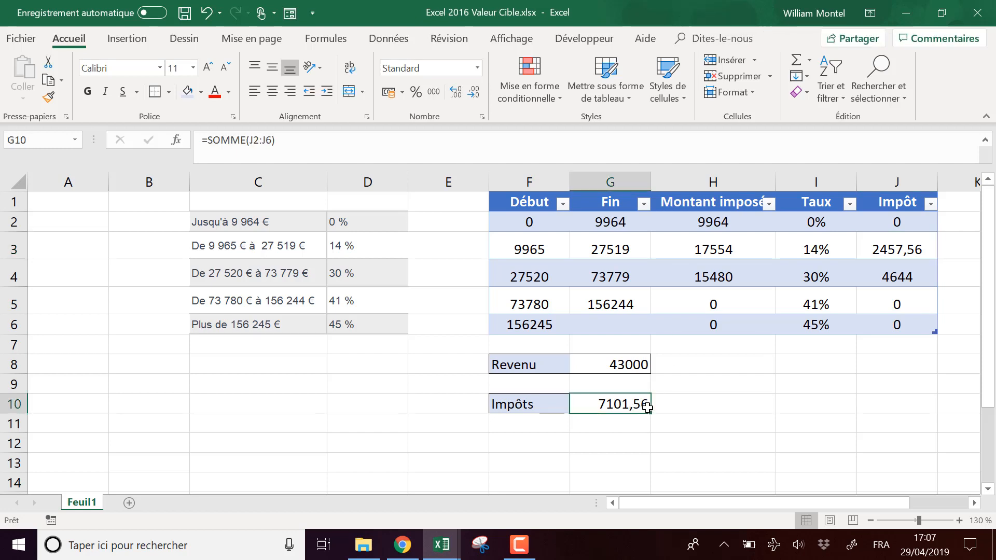
# Try a Revenu of 45000 in G8, followed by 50000, to test the effect on the tax
pyautogui.click(620, 363)
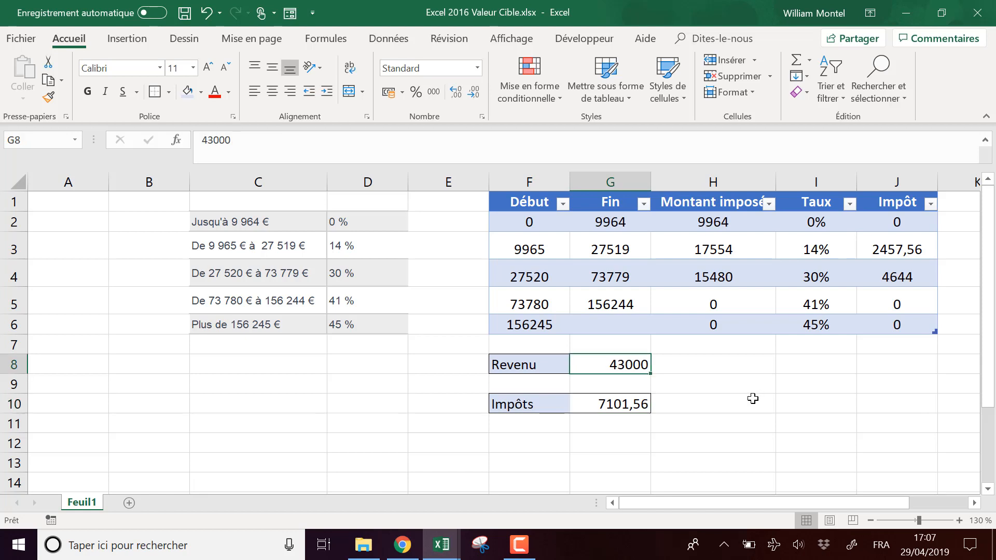
pyautogui.write('45000')
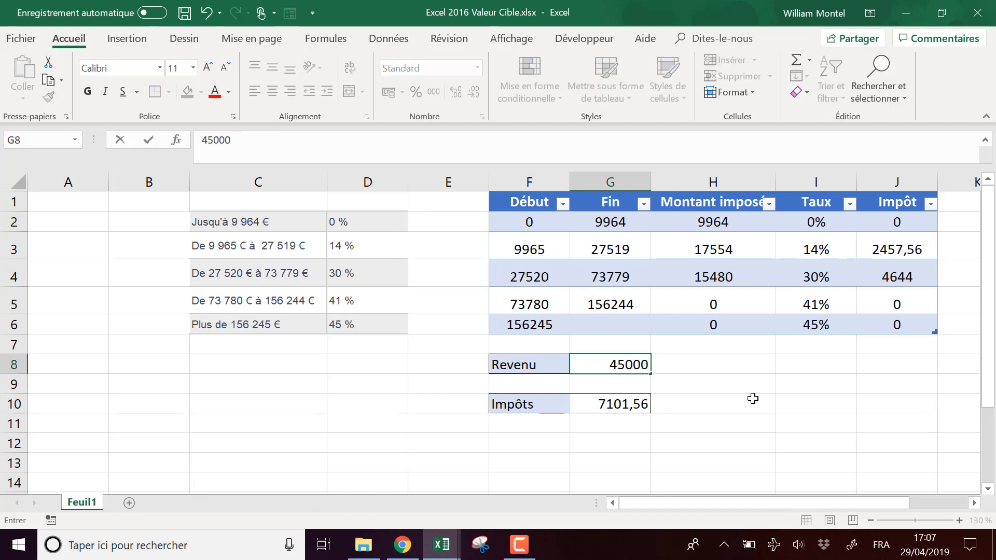
pyautogui.press('Return')
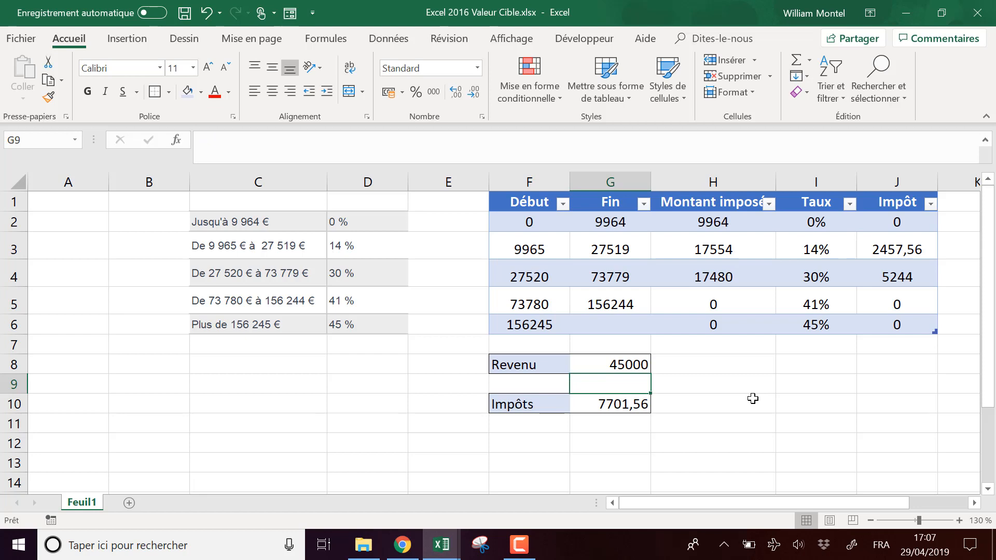
pyautogui.press('Up')
pyautogui.write('50000')
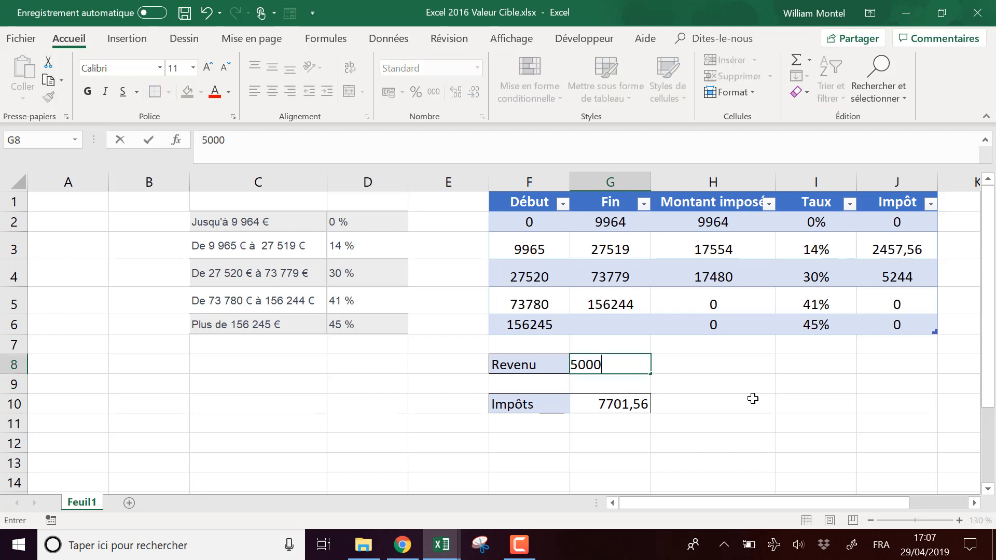
pyautogui.press('Return')
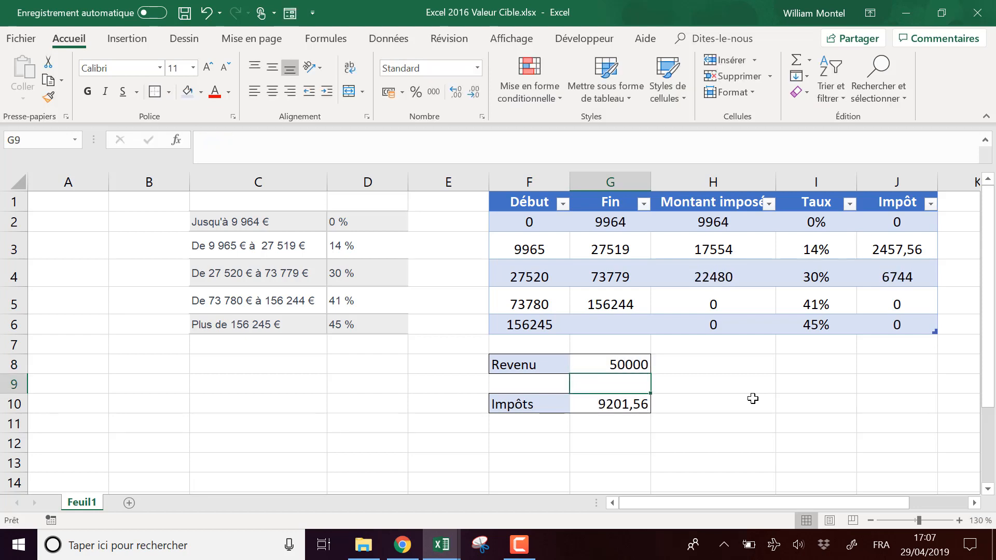
# Set up a Goal Seek (Valeur cible) that brings the Impôts cell G10 to 10000 by changing the Revenu cell G8
pyautogui.click(618, 407)
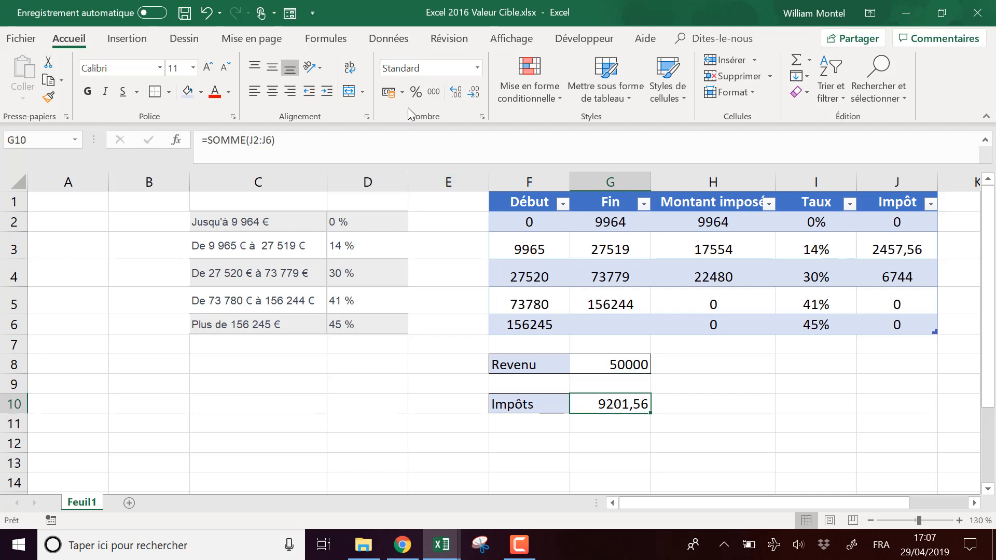
pyautogui.click(390, 41)
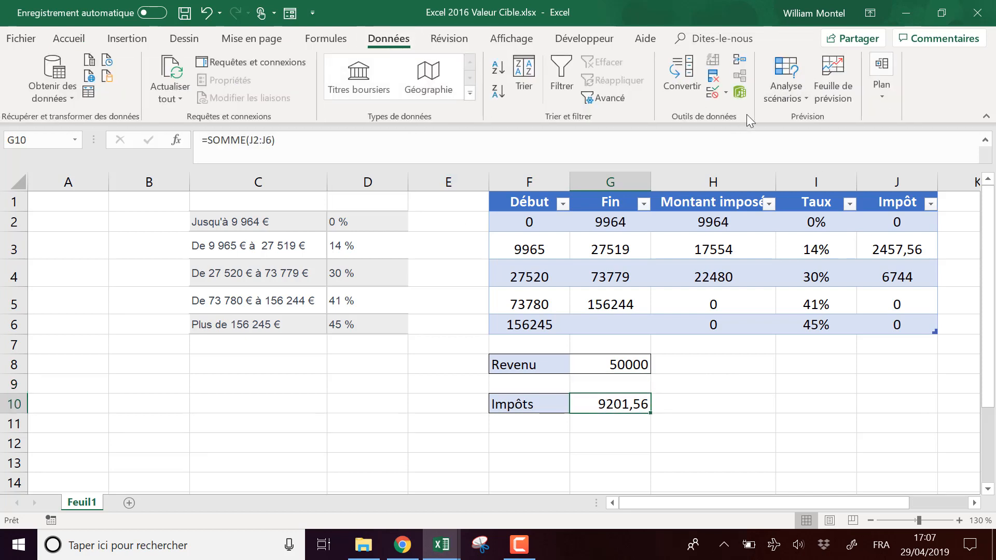
pyautogui.click(793, 93)
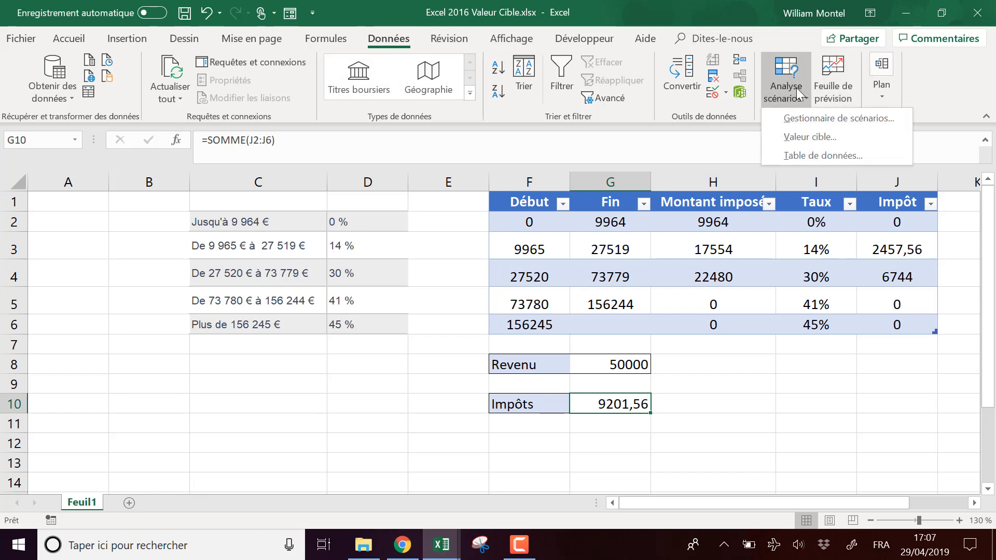
pyautogui.click(789, 137)
pyautogui.moveTo(334, 254); pyautogui.dragTo(338, 365)
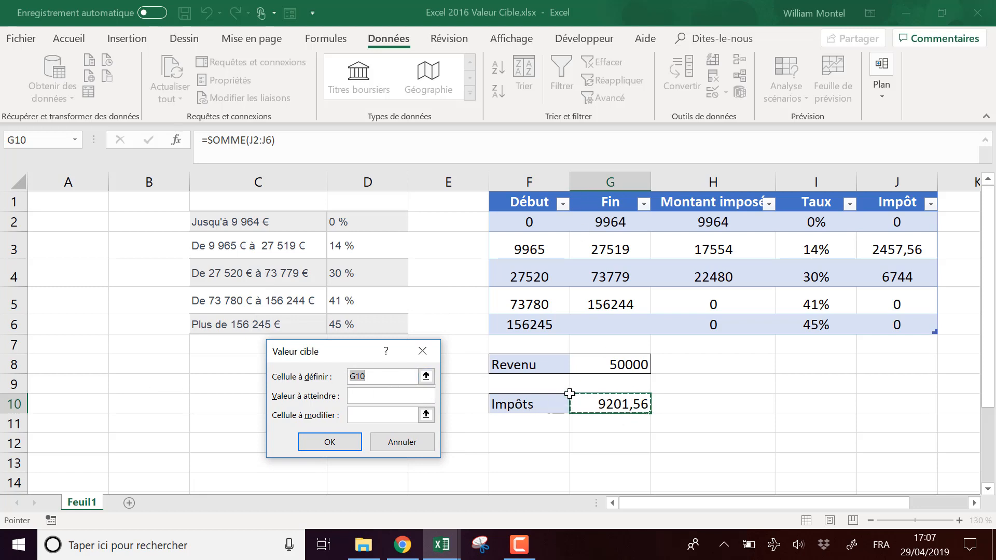
pyautogui.click(385, 399)
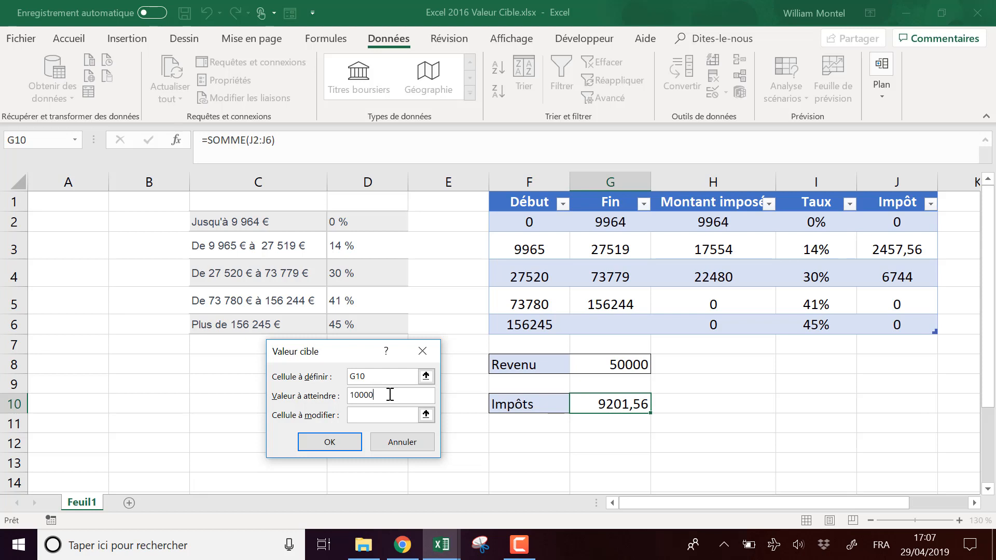
pyautogui.click(401, 418)
pyautogui.click(618, 368)
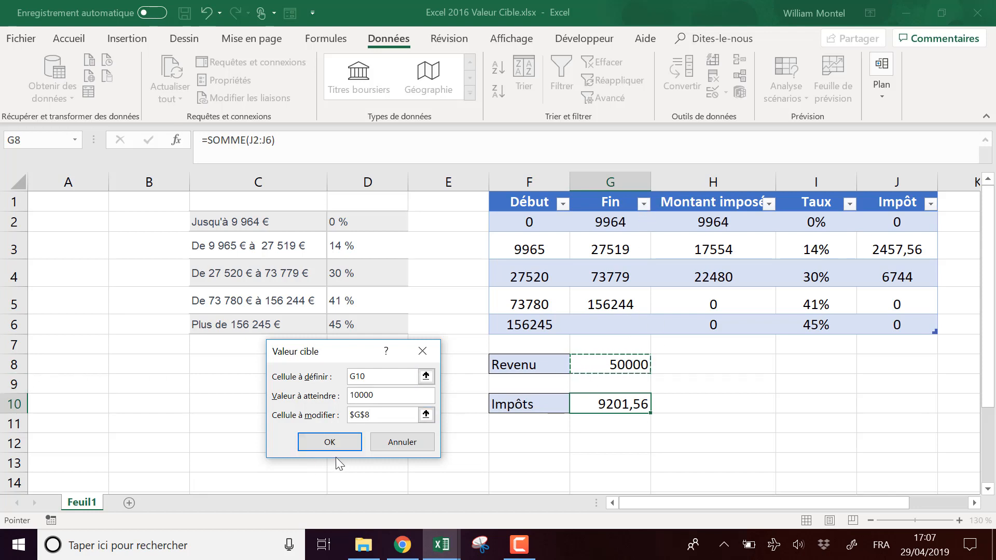
pyautogui.moveTo(352, 358); pyautogui.dragTo(349, 329)
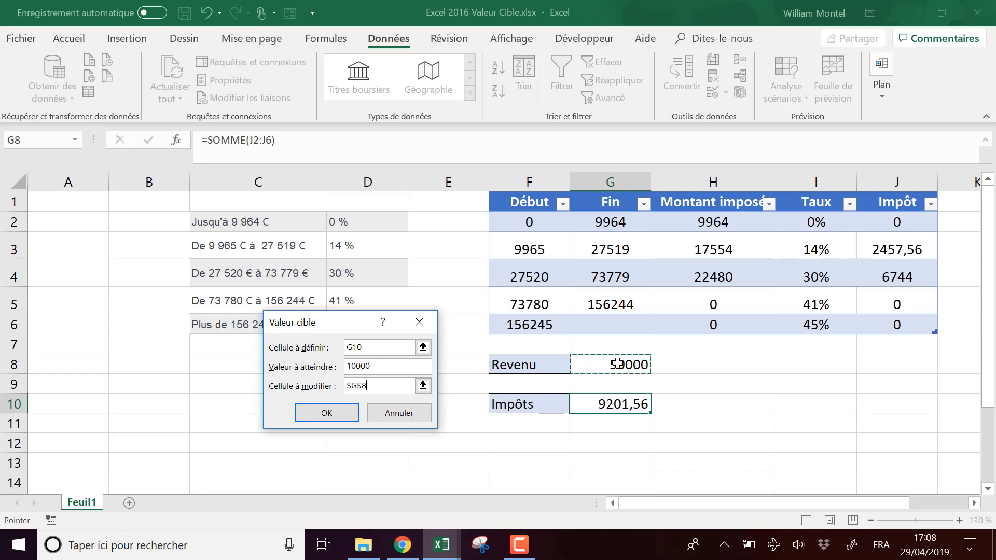
# Run the Goal Seek and keep the solution it finds in the sheet
pyautogui.click(342, 414)
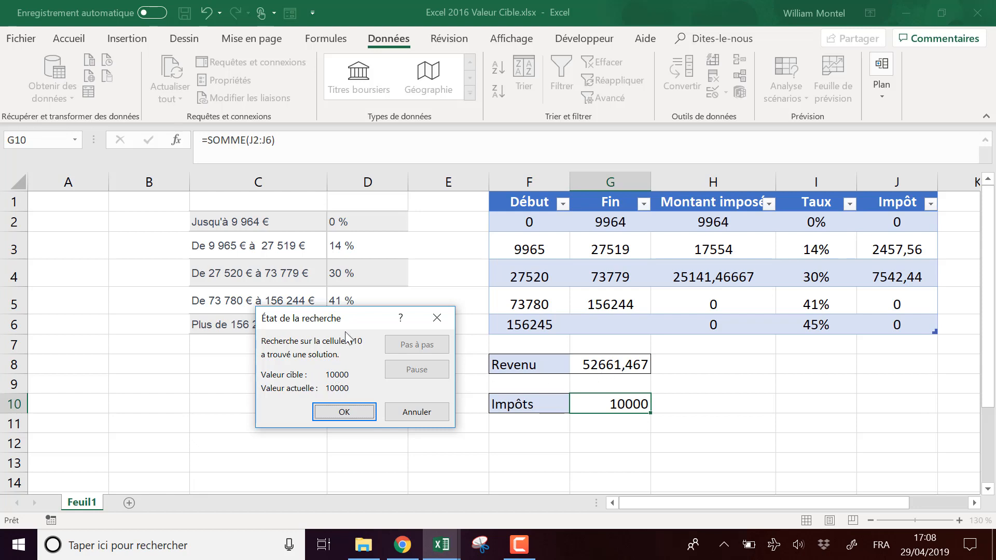
pyautogui.moveTo(357, 322); pyautogui.dragTo(353, 350)
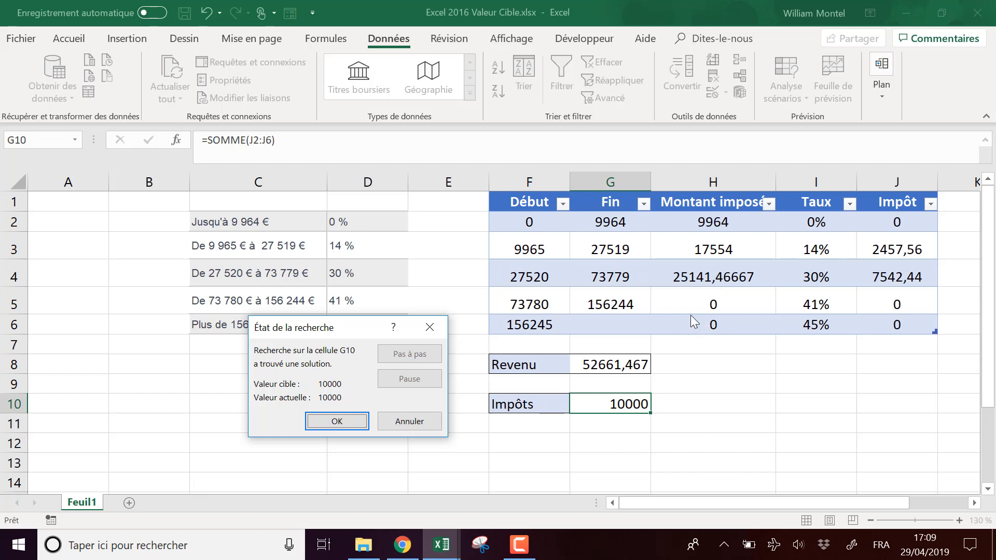
pyautogui.click(338, 421)
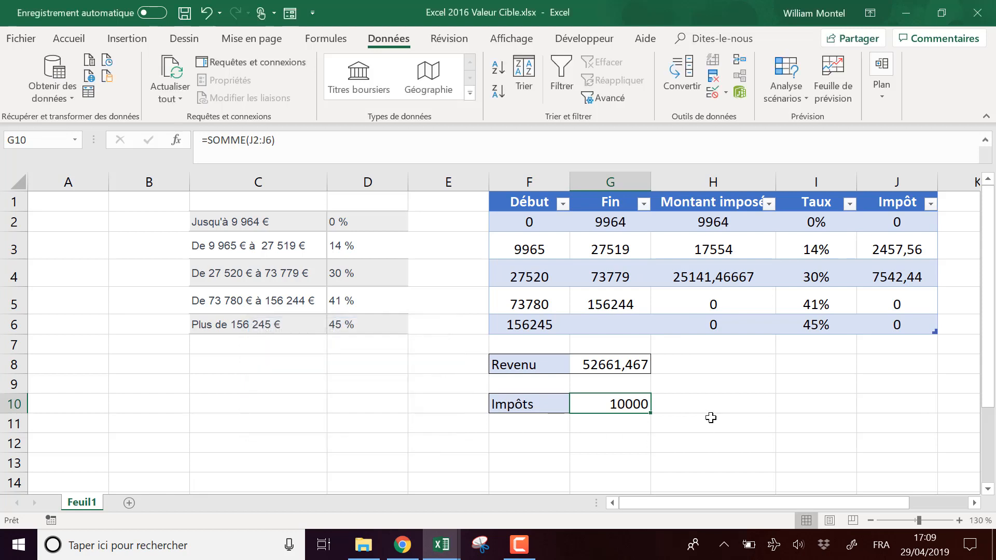
# Goal Seek the Impôts cell G10 to 5000 by changing the Revenu cell G8, and keep the solution
pyautogui.click(621, 367)
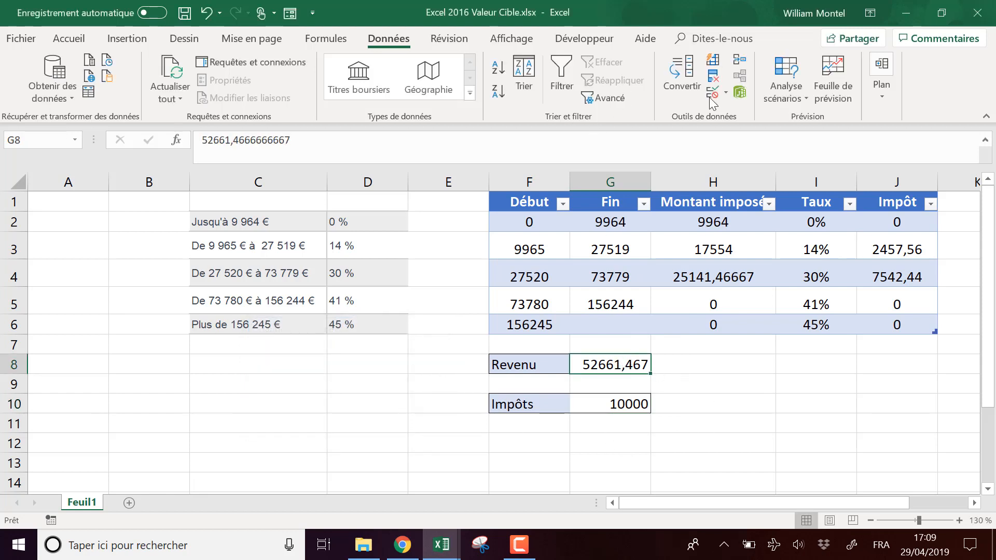
pyautogui.click(631, 404)
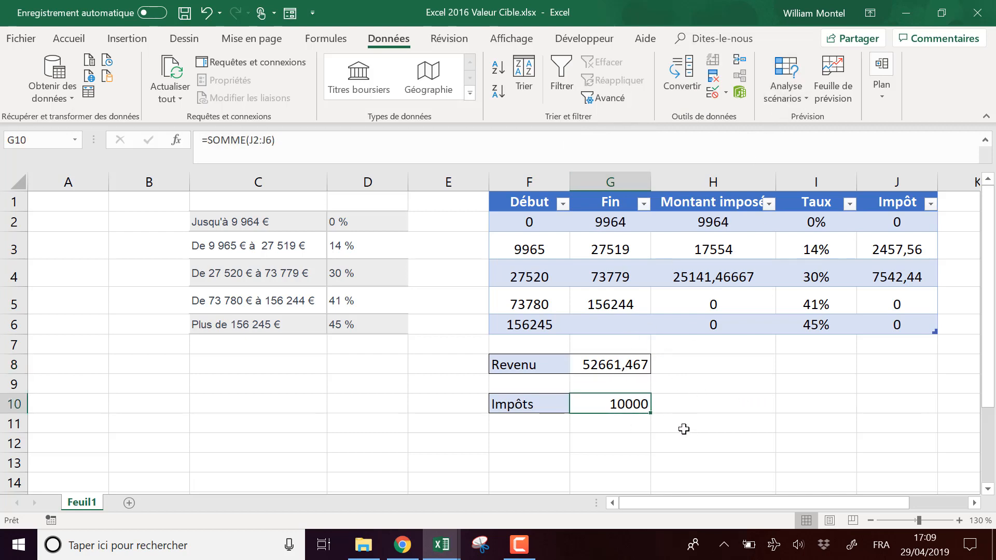
pyautogui.click(789, 98)
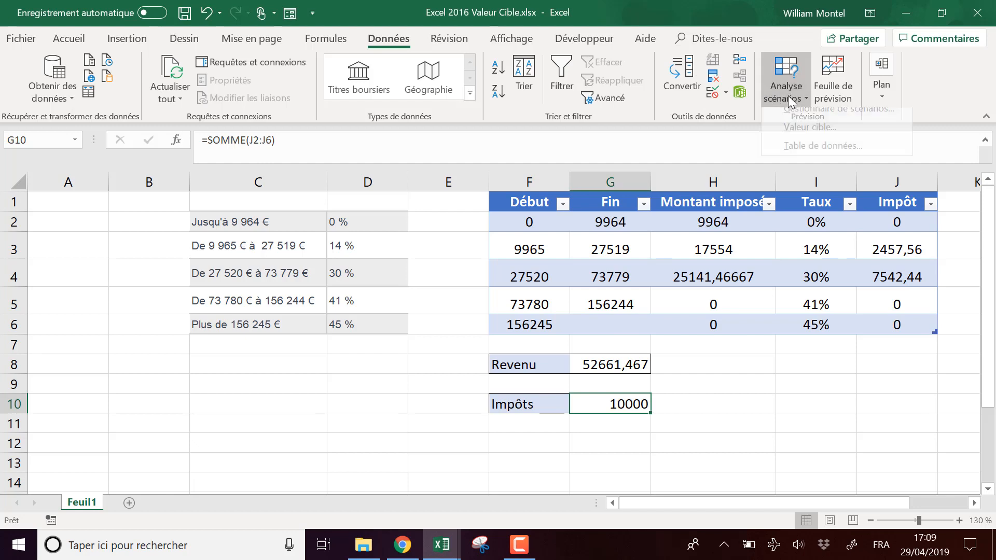
pyautogui.click(817, 137)
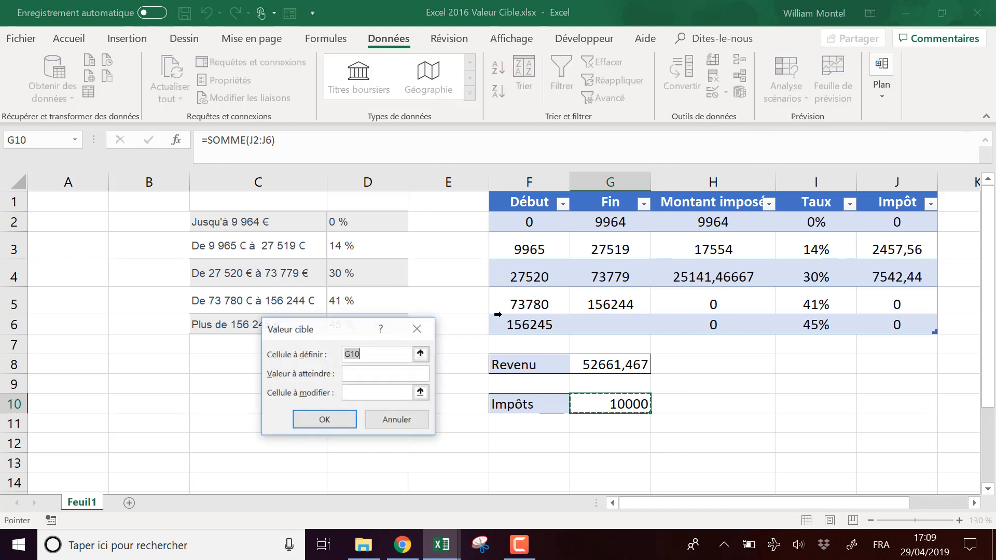
pyautogui.click(388, 374)
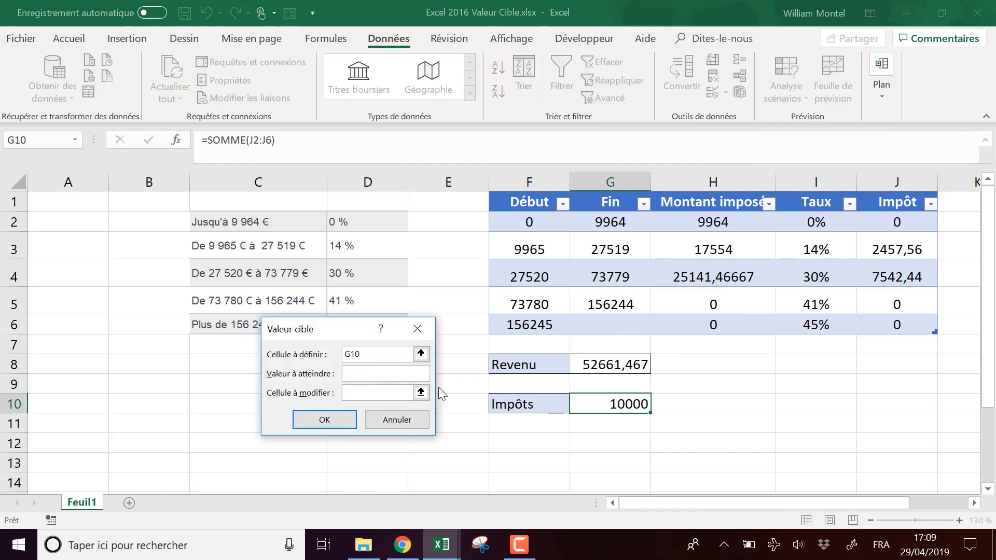
pyautogui.write('5000')
pyautogui.click(376, 394)
pyautogui.click(611, 367)
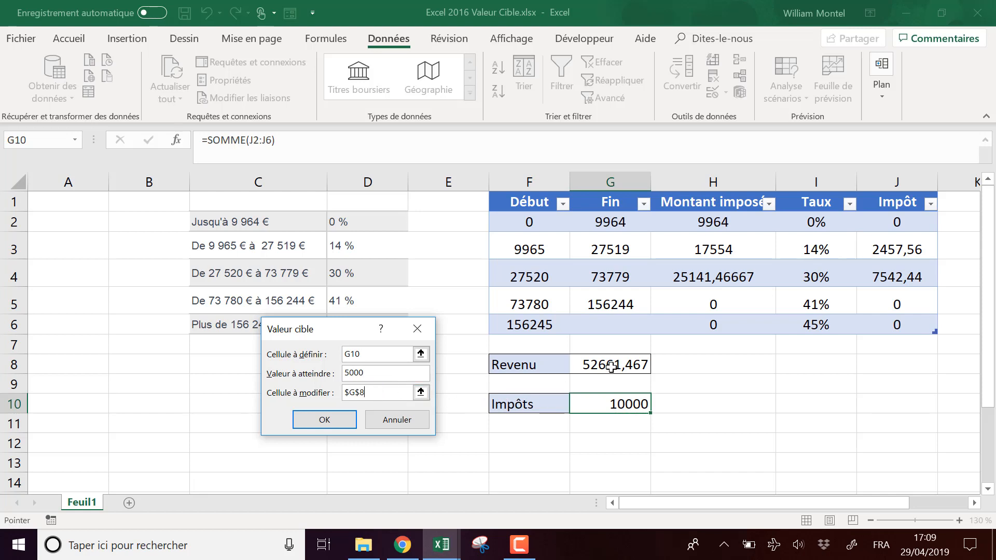
pyautogui.click(327, 421)
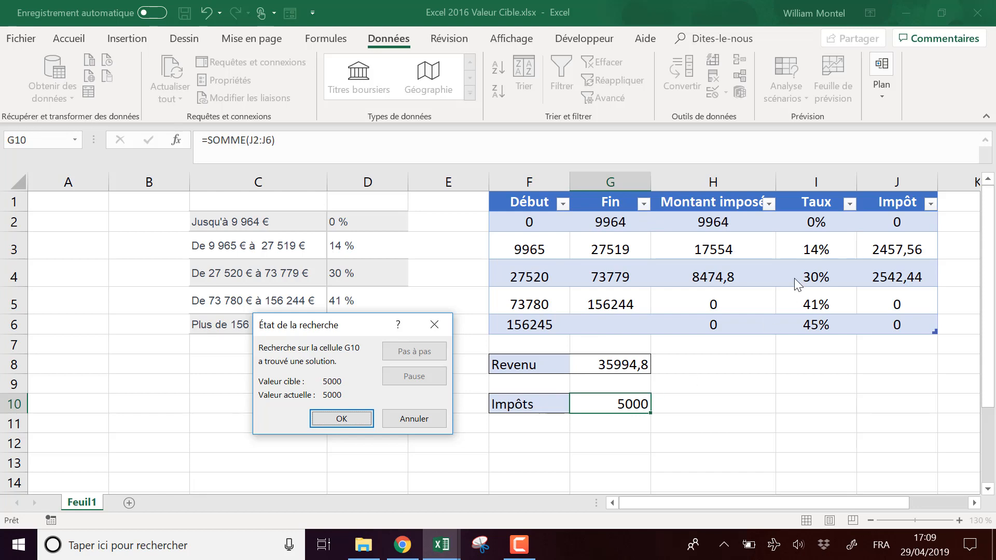
pyautogui.click(361, 422)
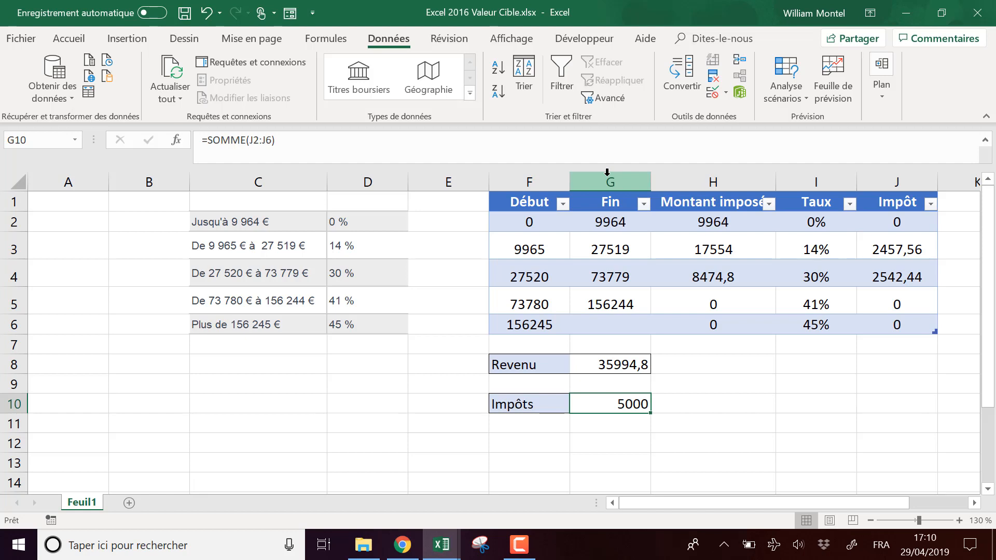
pyautogui.click(715, 390)
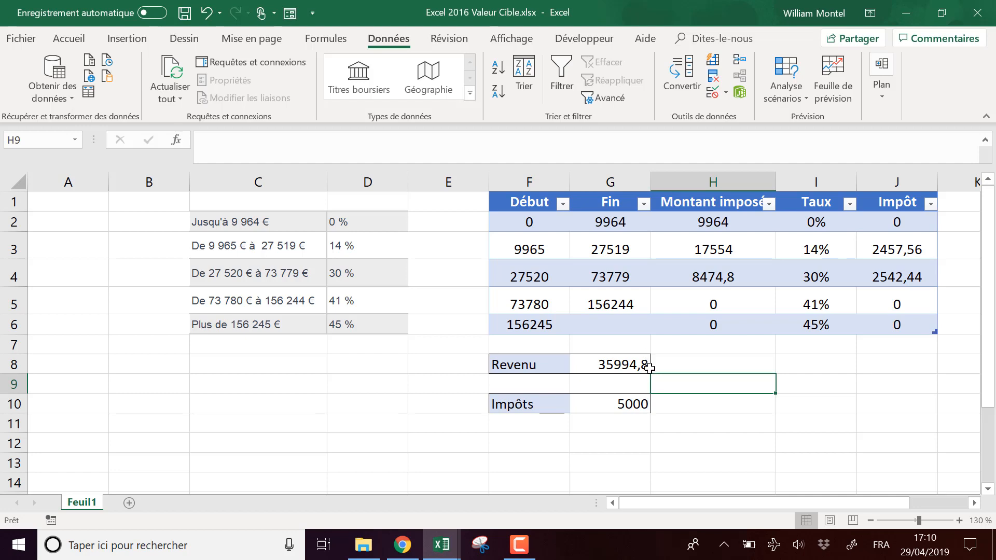
pyautogui.click(634, 404)
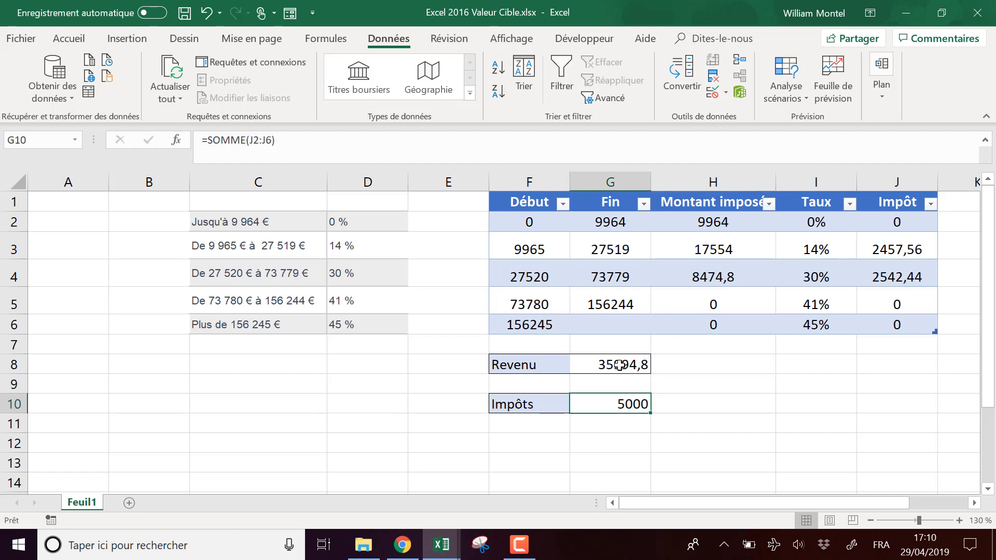
pyautogui.click(620, 365)
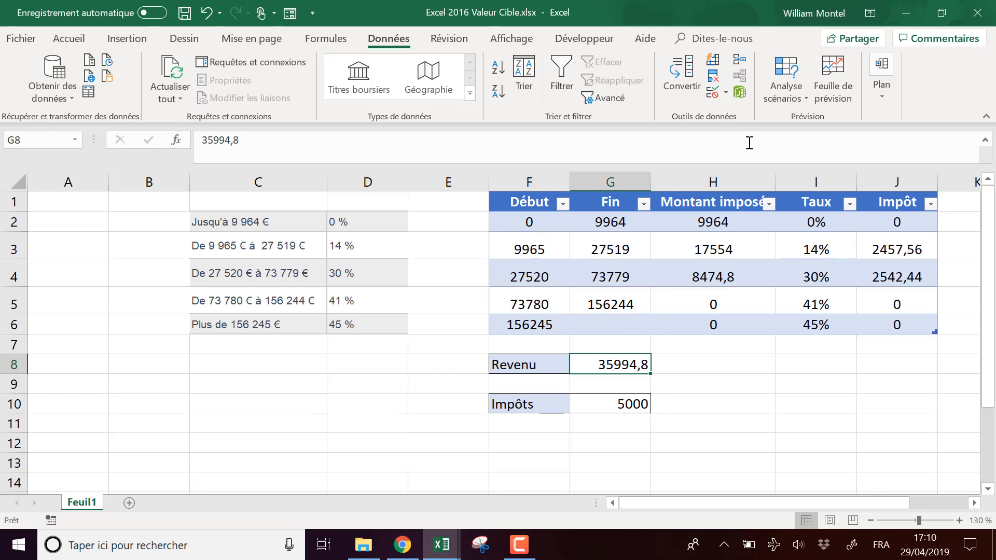
pyautogui.click(791, 94)
pyautogui.click(718, 387)
pyautogui.click(715, 387)
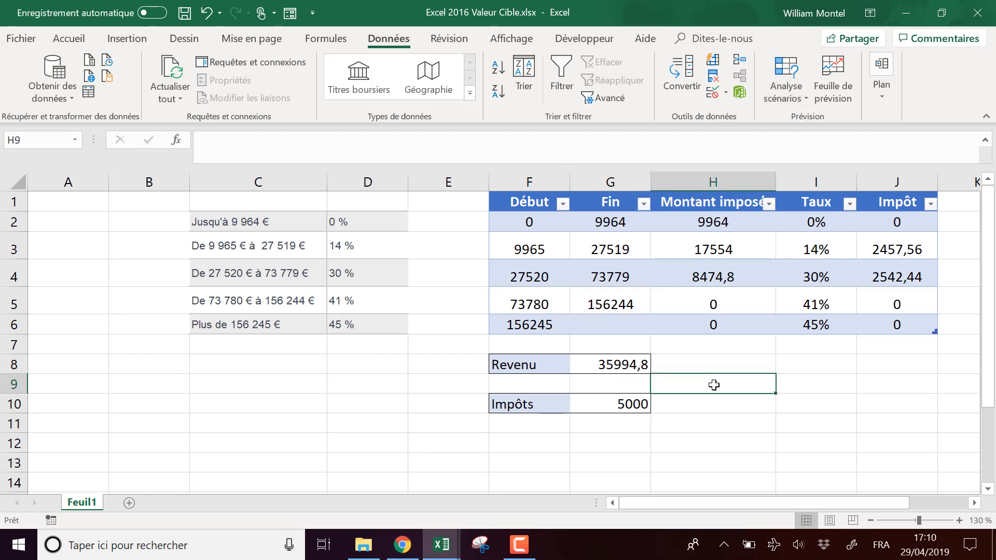